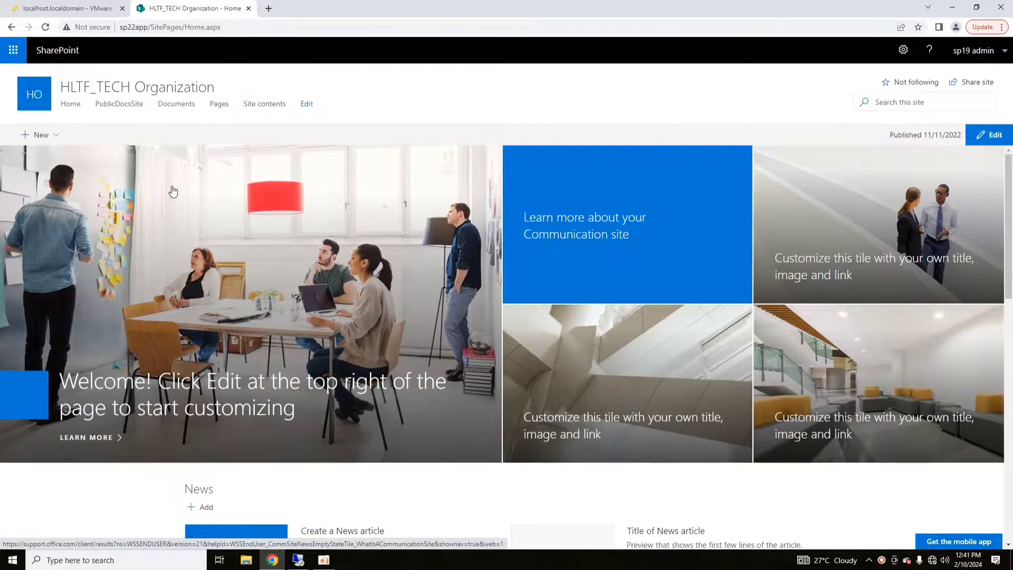
# - Open the HLTF_TECH Organization site's Documents library from the top navigation
pyautogui.click(170, 106)
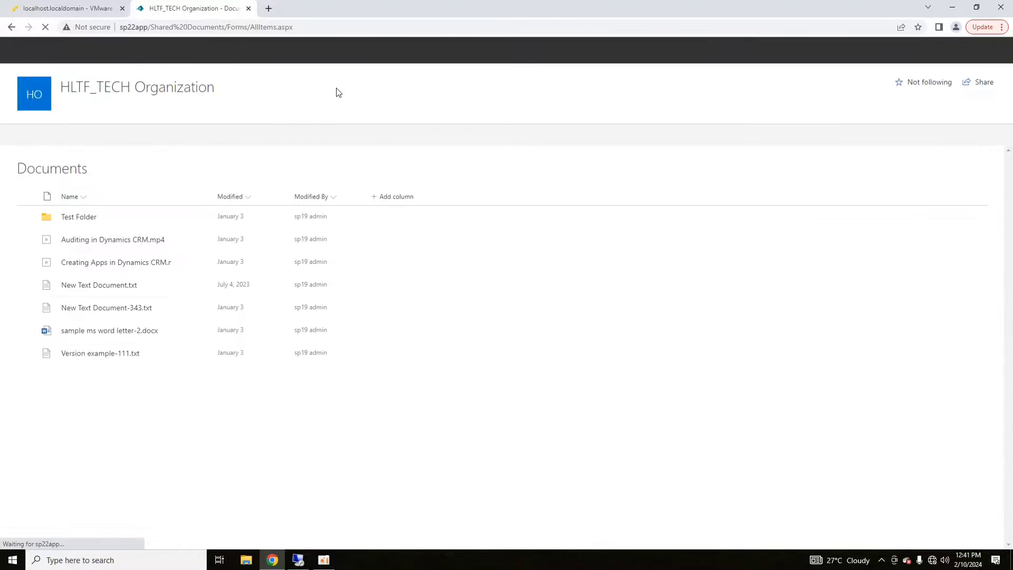
pyautogui.moveTo(324, 564)
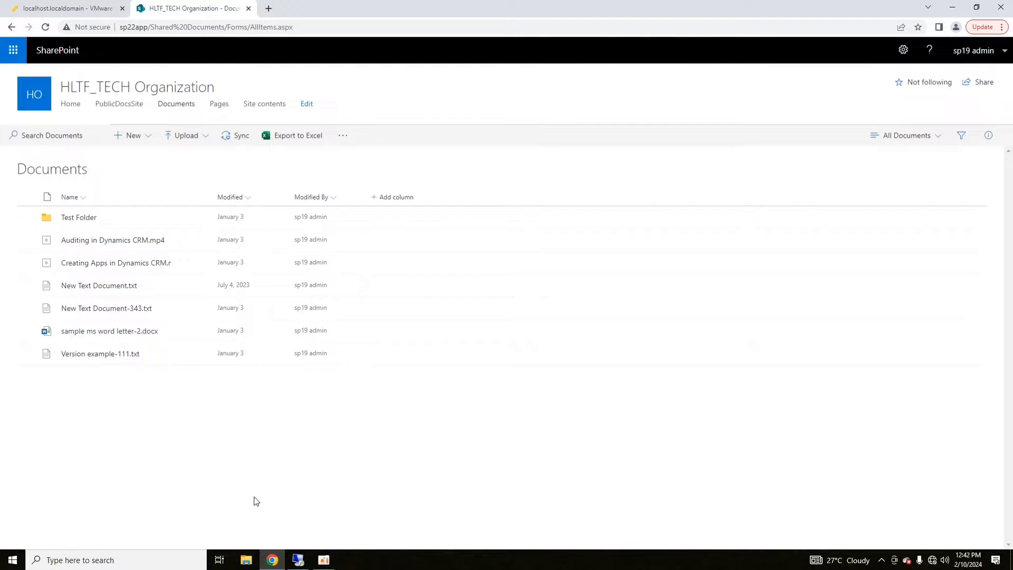
# - From the site home, go through Site information and all site settings to Site collection audit settings
pyautogui.click(71, 104)
pyautogui.click(902, 50)
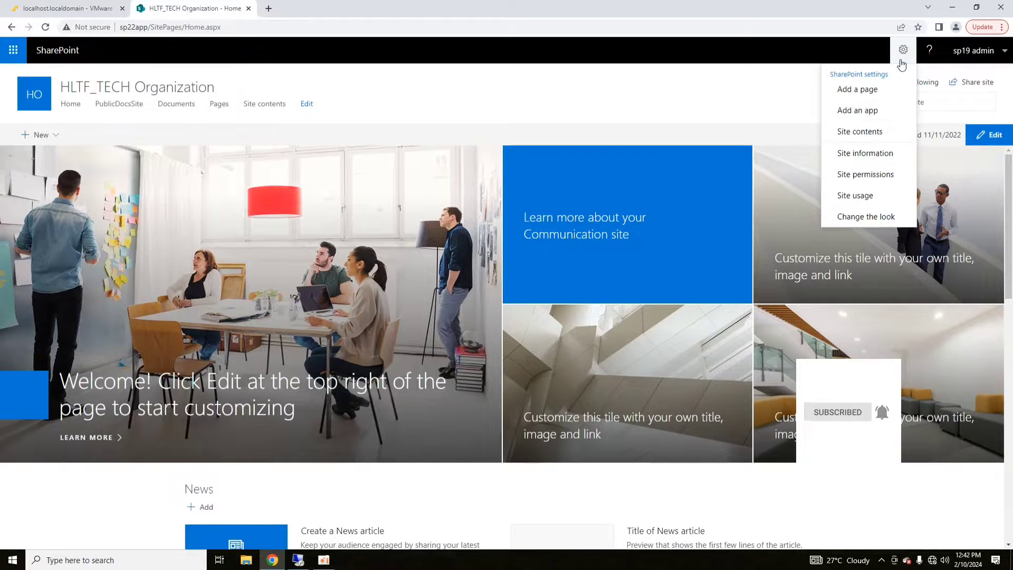
pyautogui.click(872, 154)
pyautogui.click(897, 292)
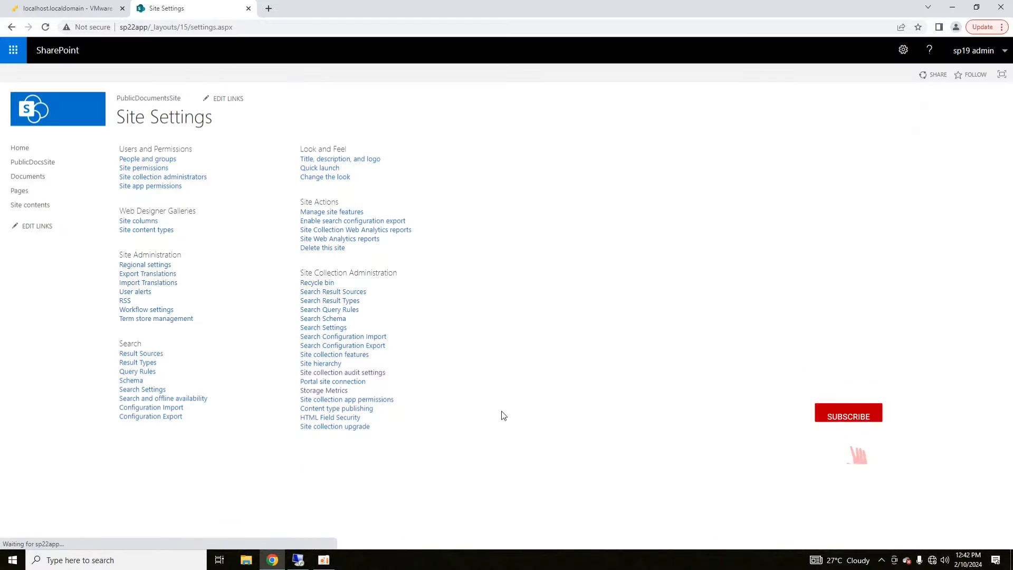
pyautogui.click(361, 378)
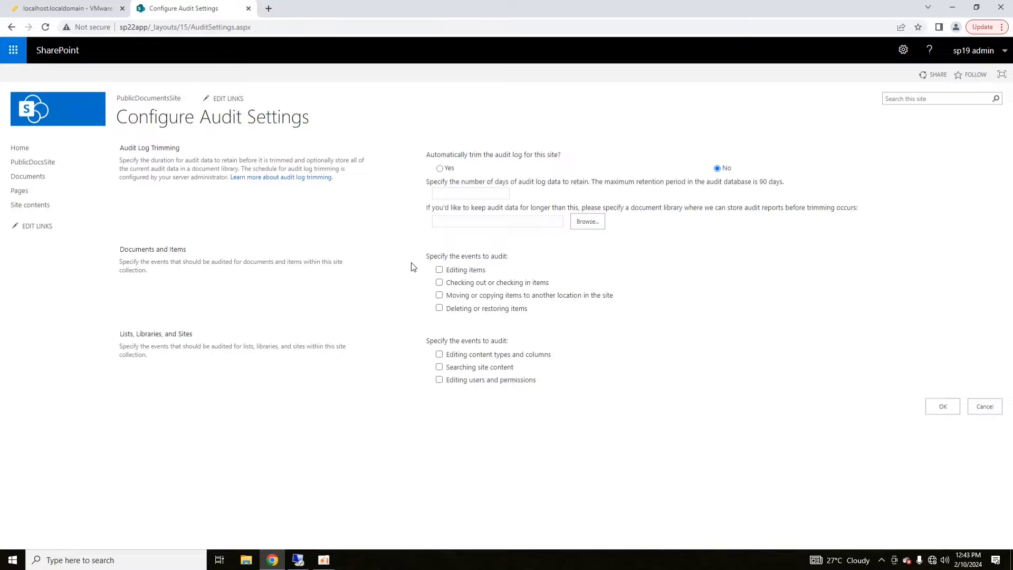
# - Turn on automatic audit log trimming, keeping 10 days of audit data
pyautogui.click(440, 169)
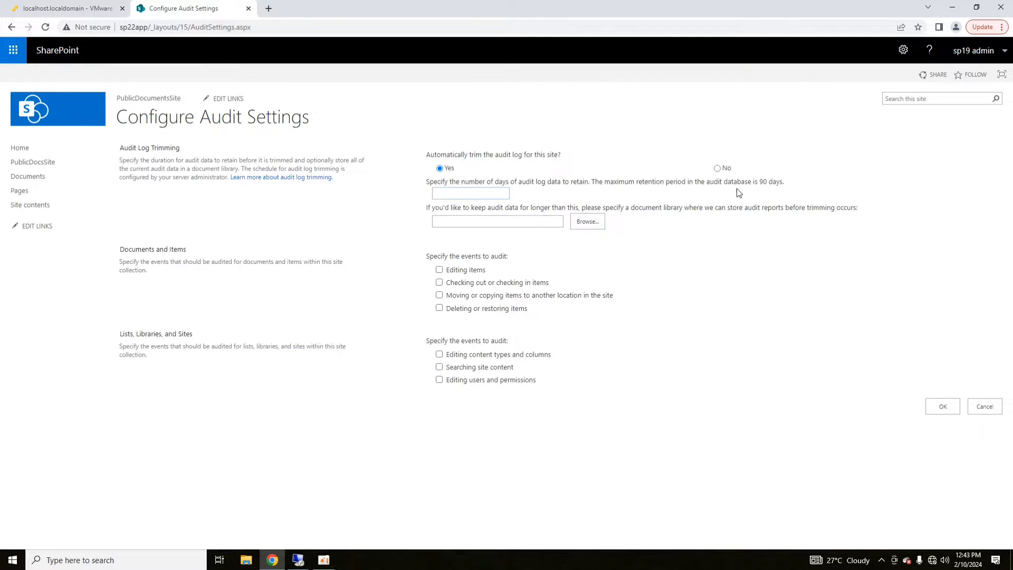
pyautogui.doubleClick(763, 181)
pyautogui.click(482, 194)
pyautogui.write('10')
pyautogui.moveTo(462, 198); pyautogui.dragTo(430, 198)
pyautogui.moveTo(757, 181); pyautogui.dragTo(770, 180)
pyautogui.doubleClick(436, 194)
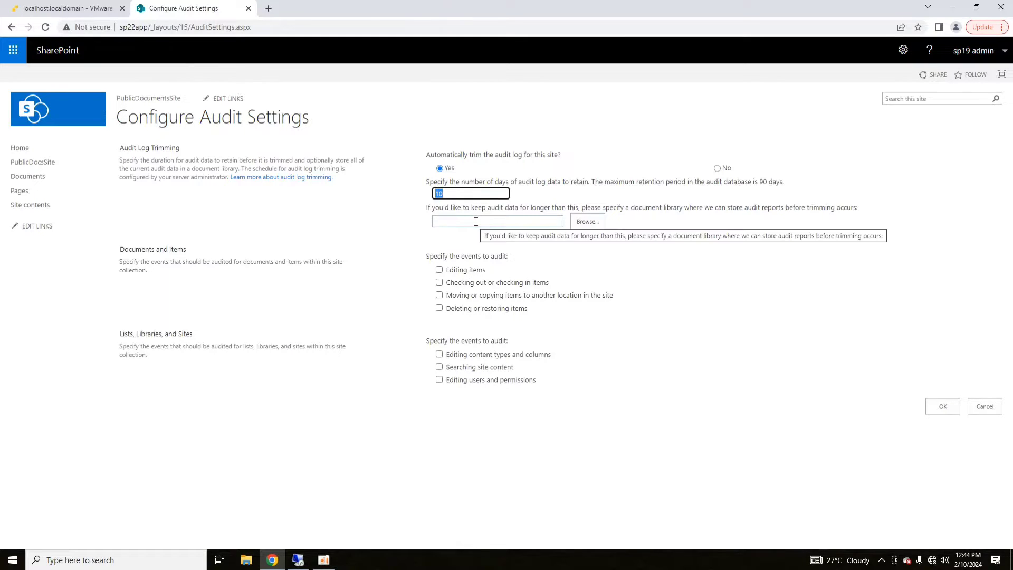
pyautogui.click(604, 282)
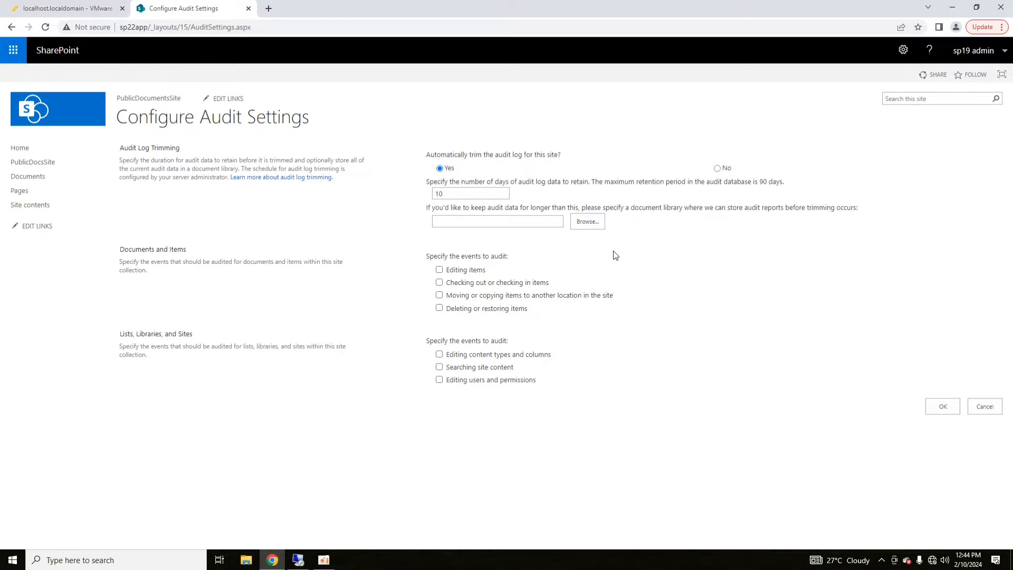
# - Close the report library picker without a choice and cancel the unsaved audit settings
pyautogui.click(589, 224)
pyautogui.moveTo(147, 13); pyautogui.dragTo(515, 123)
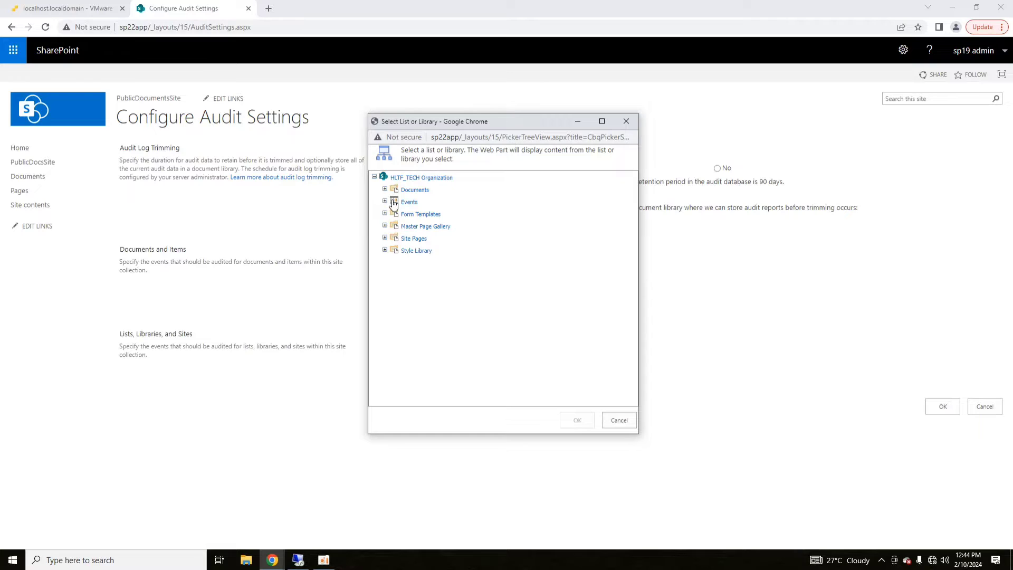
pyautogui.click(615, 420)
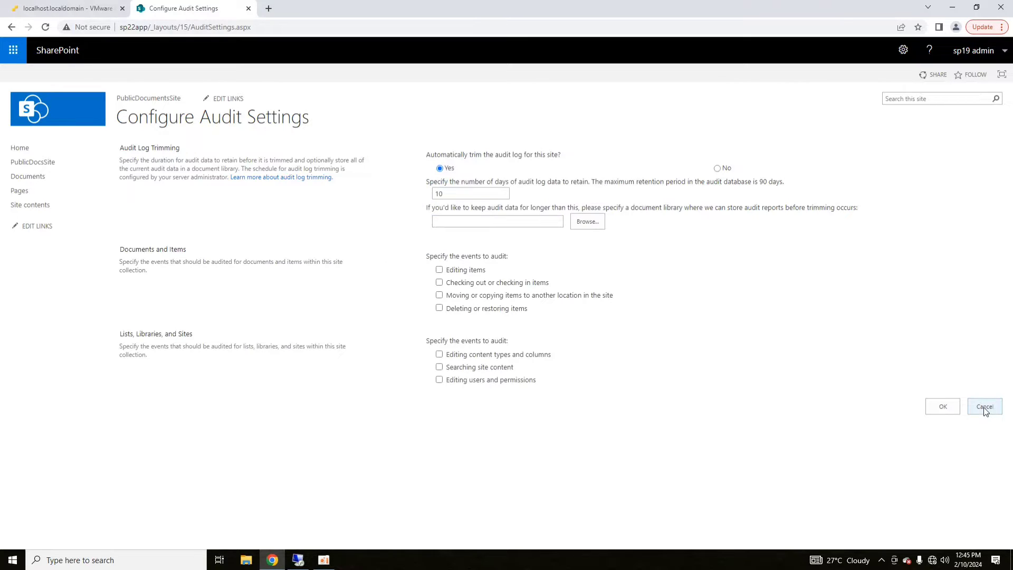
pyautogui.click(985, 406)
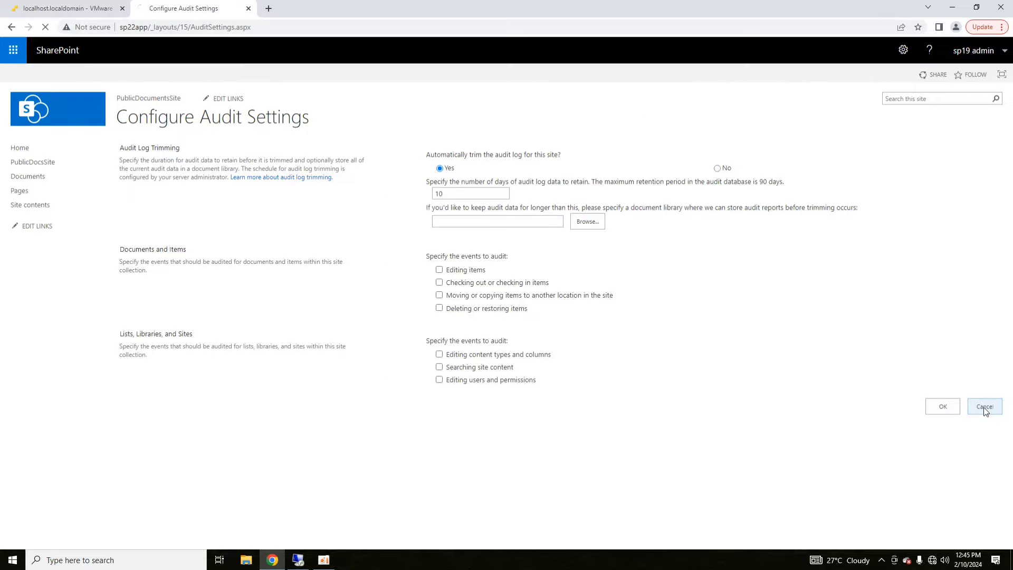
# - Create a new document library named AuditLogs from the site home, then bring up its settings
pyautogui.click(17, 148)
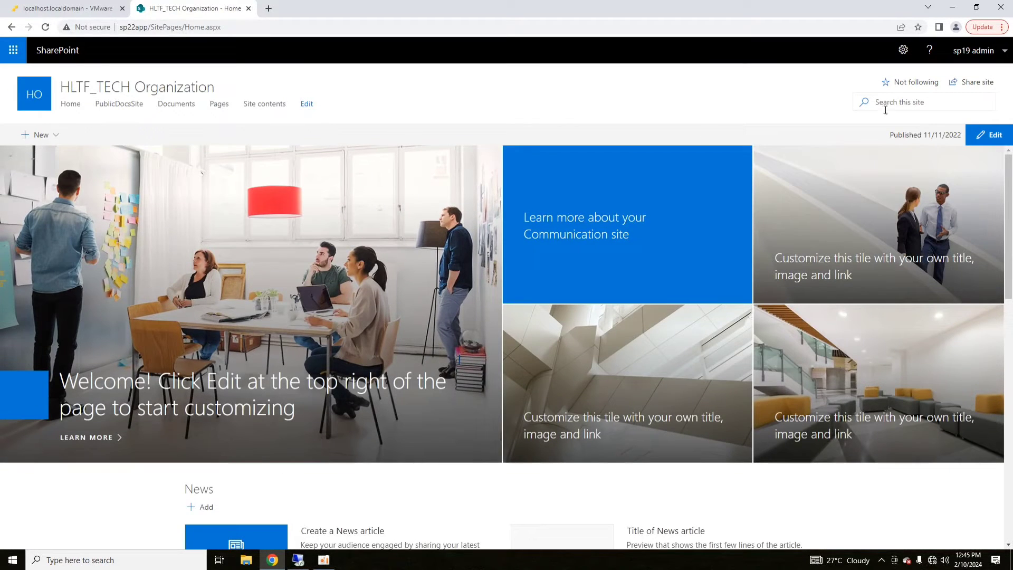
pyautogui.click(50, 132)
pyautogui.click(47, 170)
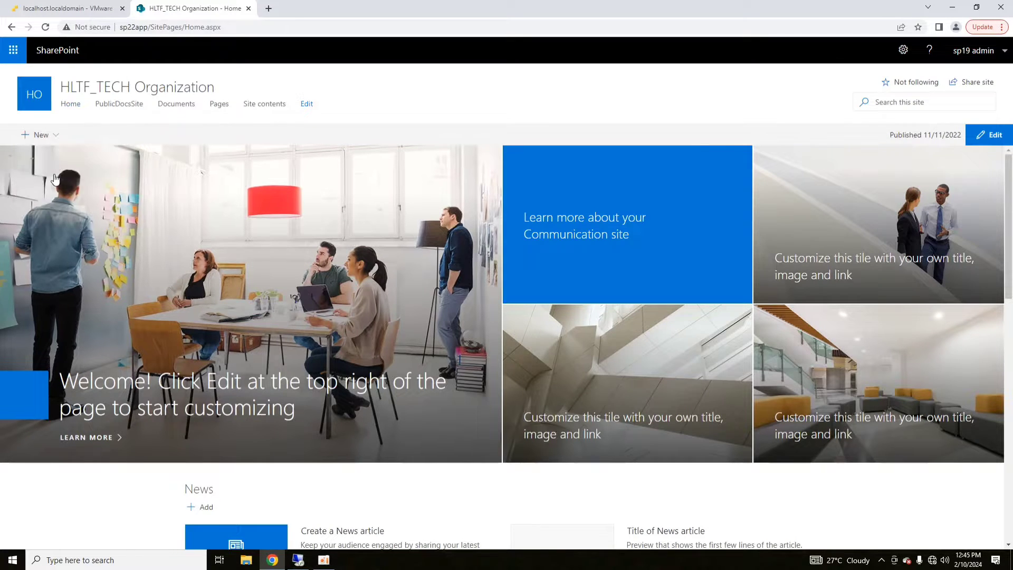
pyautogui.write('AuditLogs')
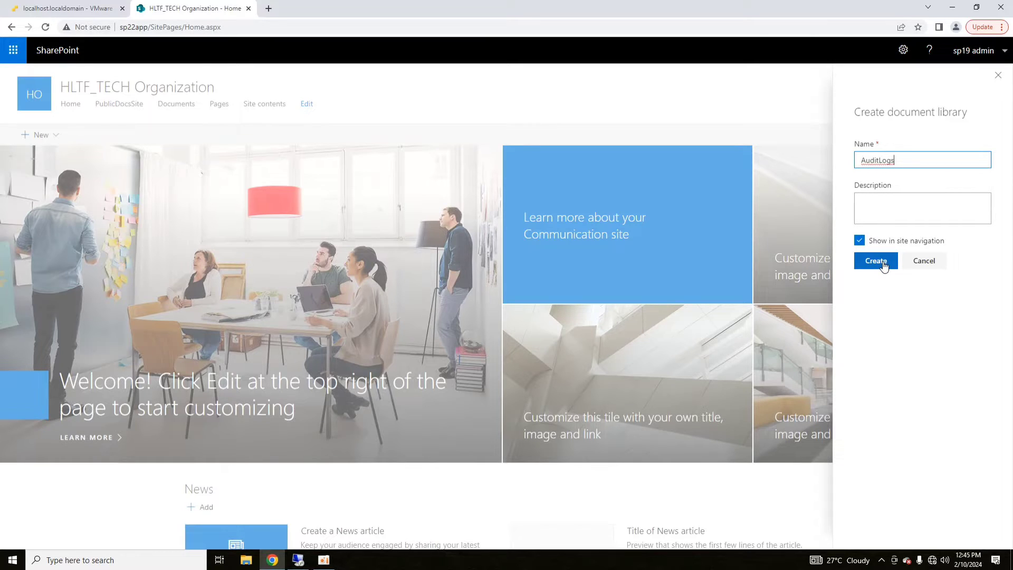
pyautogui.click(884, 264)
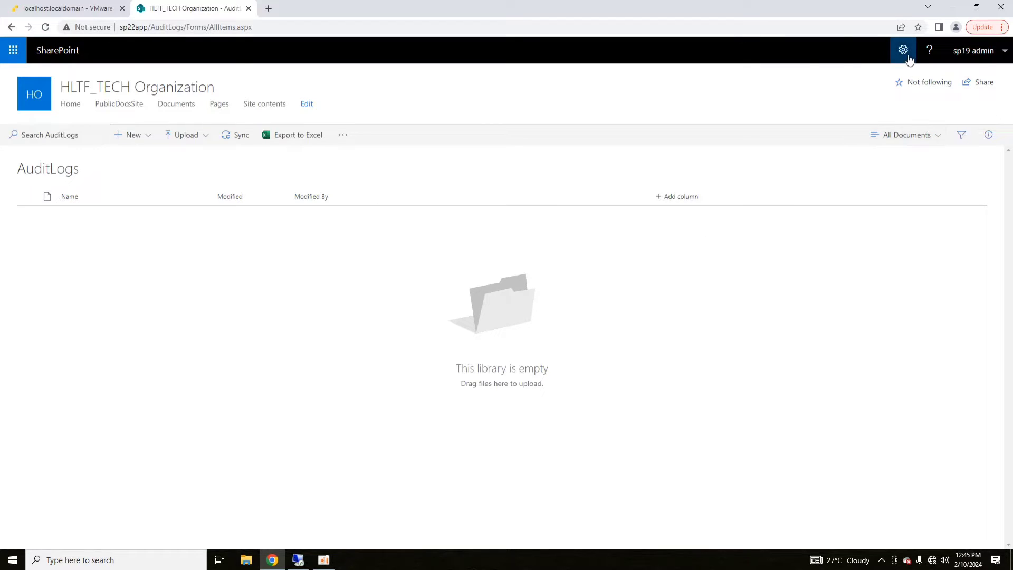
pyautogui.click(904, 50)
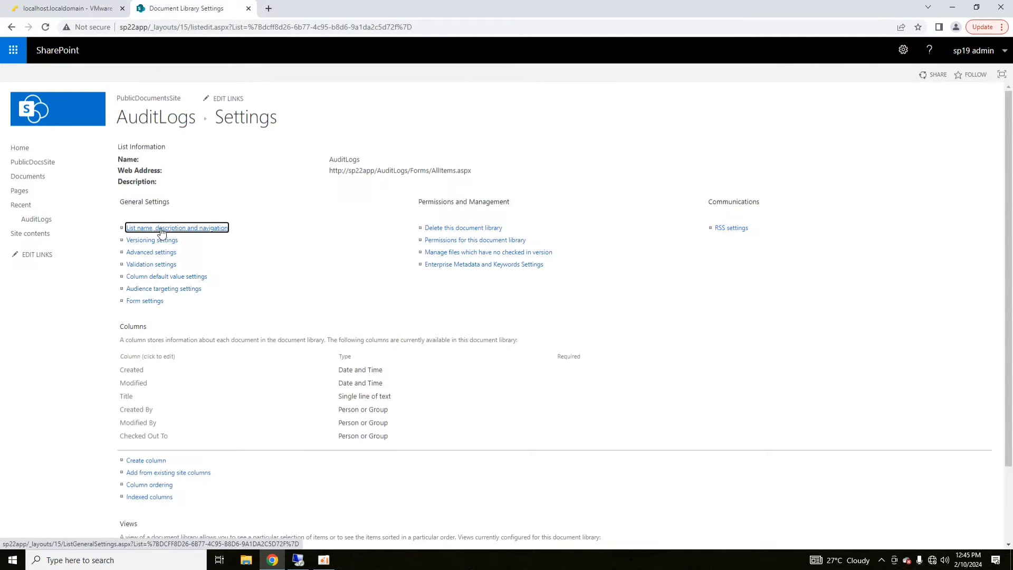
# - Give the AuditLogs library its own permissions by stopping inheritance from the parent site
pyautogui.click(483, 240)
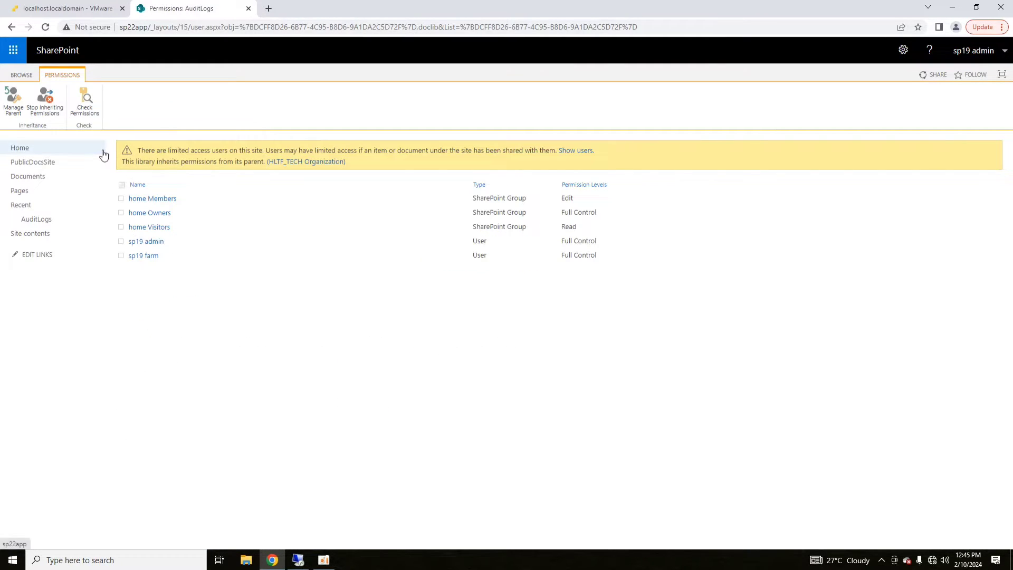
pyautogui.click(45, 101)
pyautogui.click(572, 110)
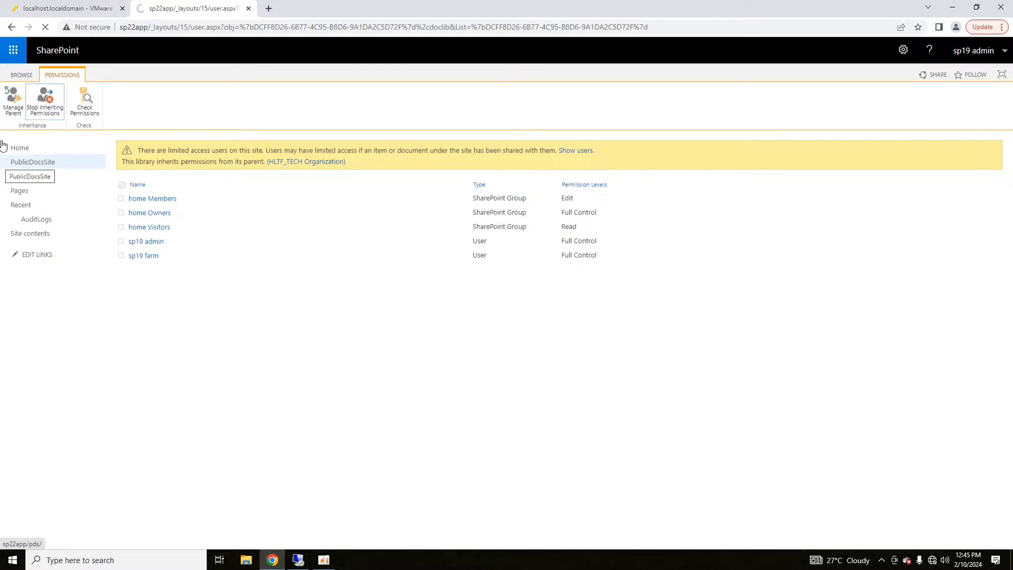
# - Share AuditLogs with the site admin account at Full Control, without sending an email invitation
pyautogui.click(69, 112)
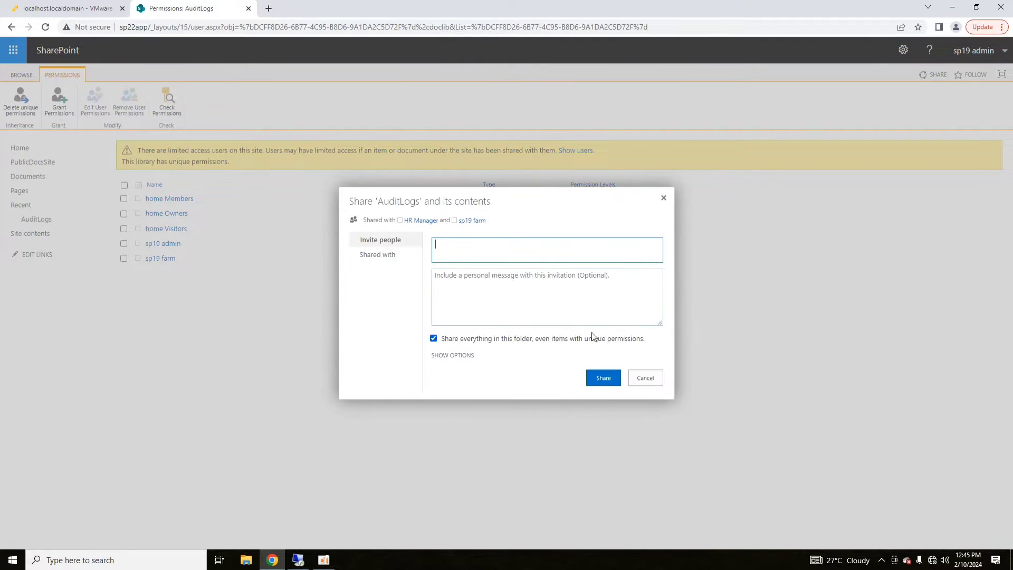
pyautogui.write('s')
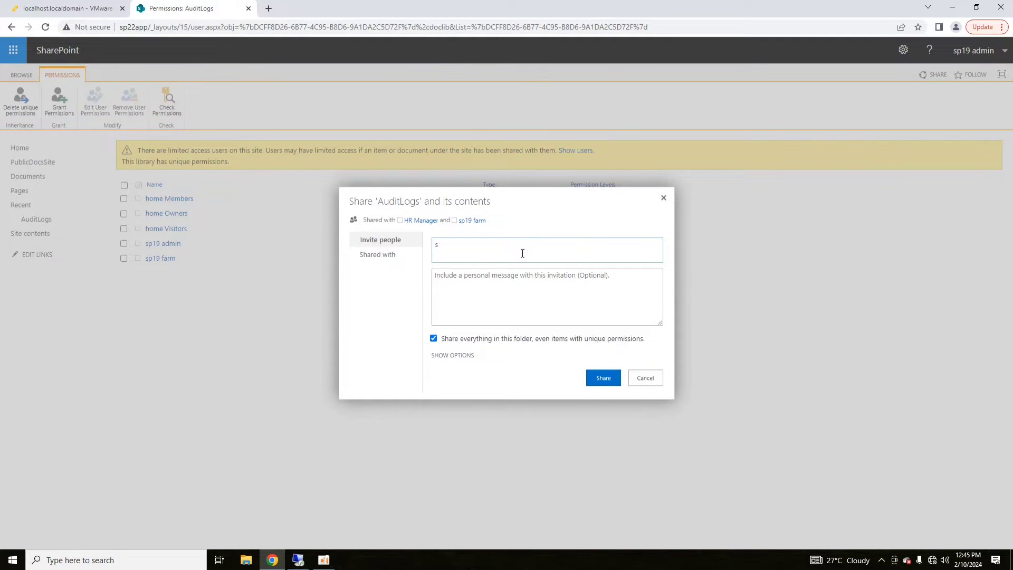
pyautogui.write('p19admin\\')
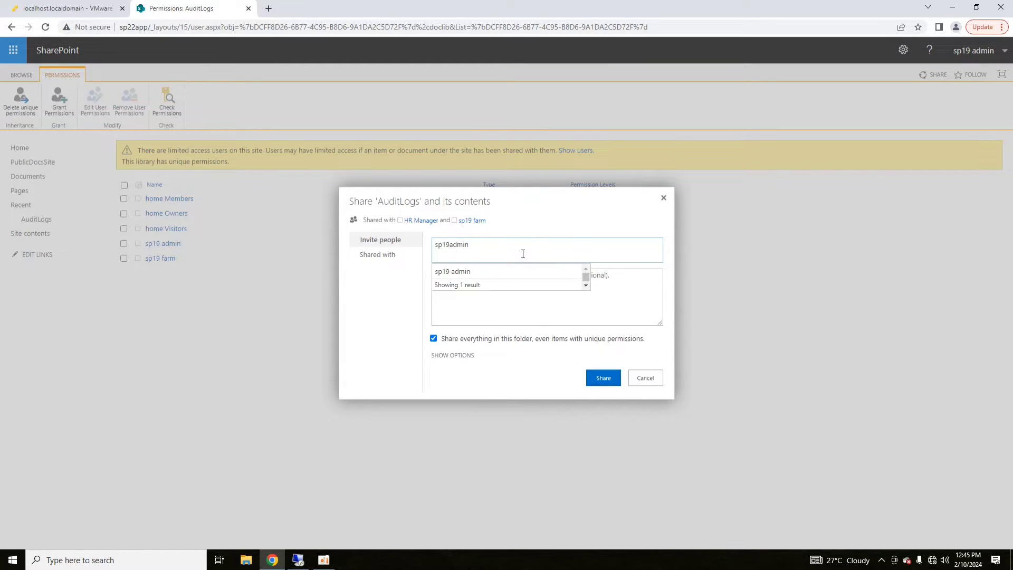
pyautogui.click(506, 278)
pyautogui.click(466, 357)
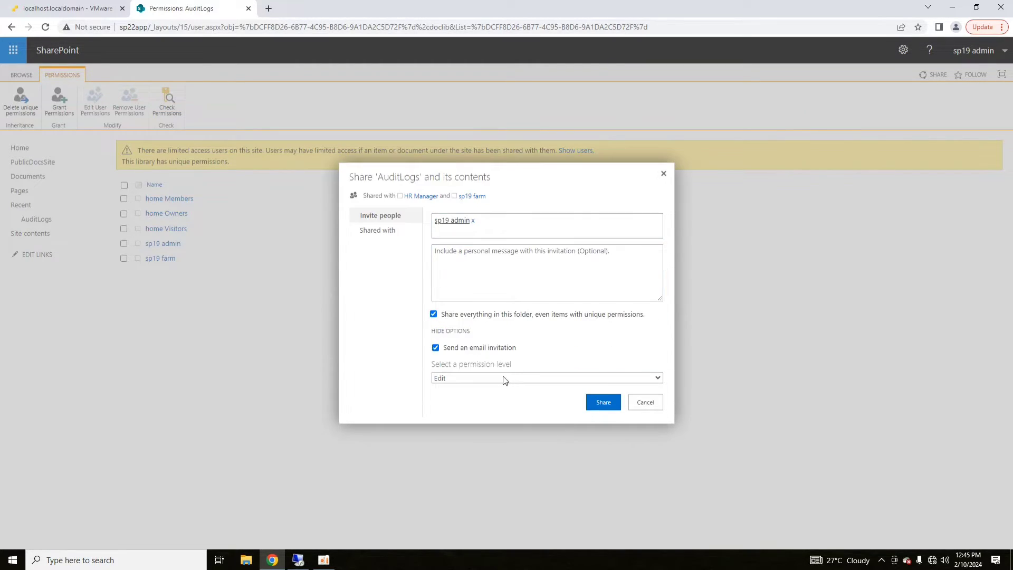
pyautogui.click(504, 378)
pyautogui.click(457, 427)
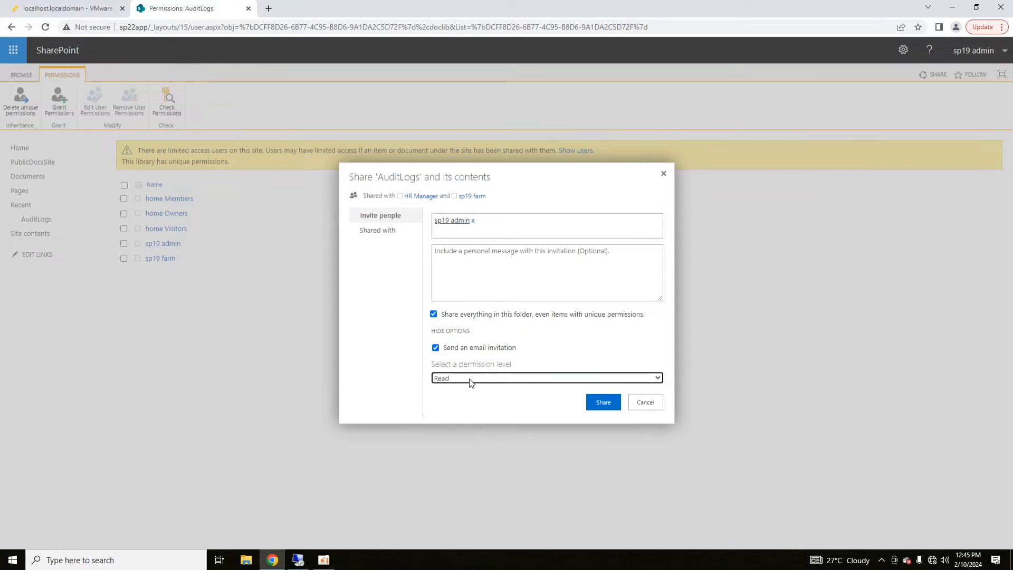
pyautogui.click(469, 379)
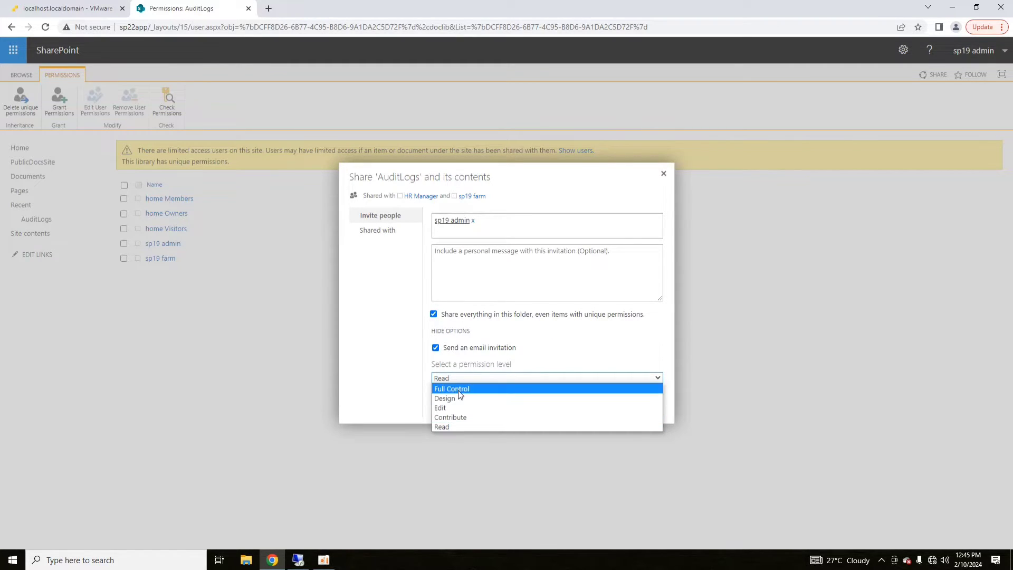
pyautogui.click(453, 389)
pyautogui.click(496, 348)
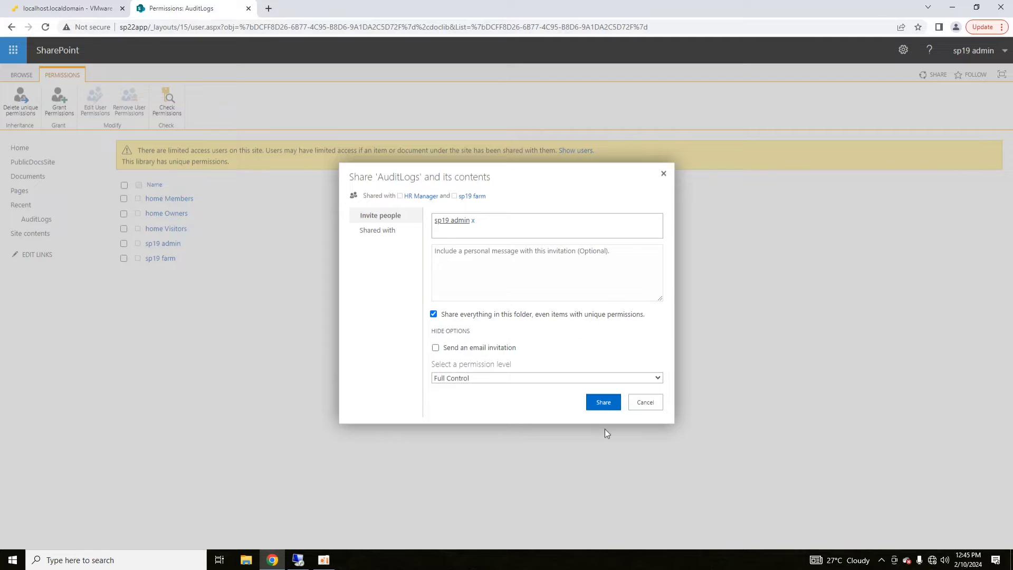
pyautogui.click(602, 405)
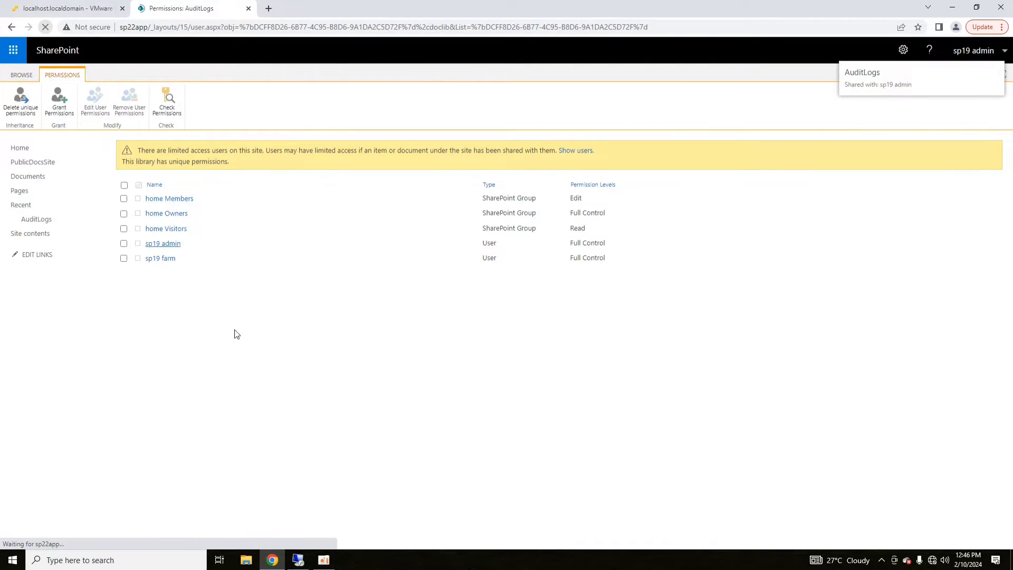
# - Remove AuditLogs permissions from the home Owners, Members, Visitors groups and farm account, then go Home
pyautogui.click(124, 185)
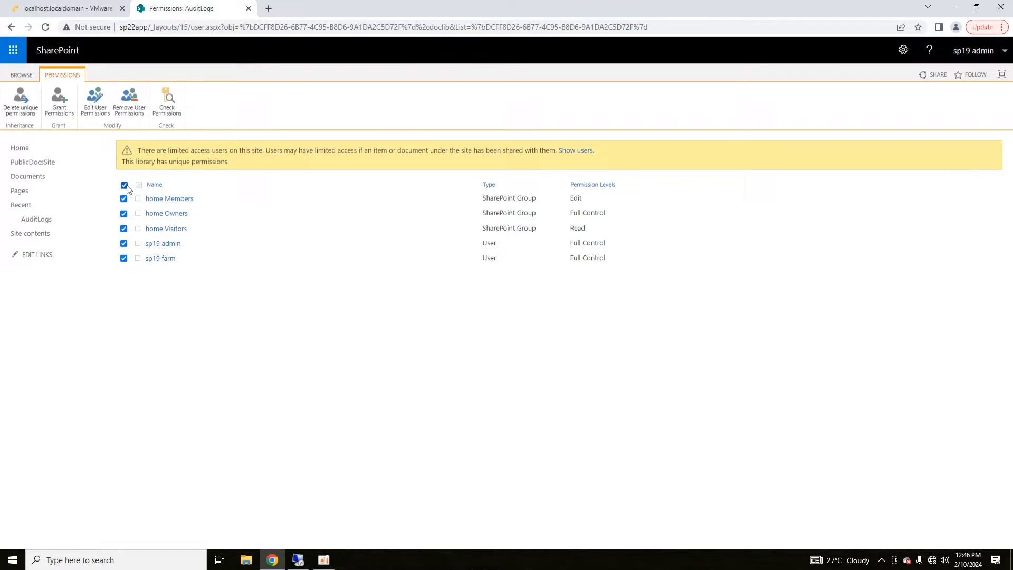
pyautogui.click(124, 259)
pyautogui.click(124, 228)
pyautogui.click(124, 213)
pyautogui.click(124, 198)
pyautogui.click(124, 228)
pyautogui.click(124, 243)
pyautogui.click(124, 258)
pyautogui.click(123, 214)
pyautogui.click(124, 198)
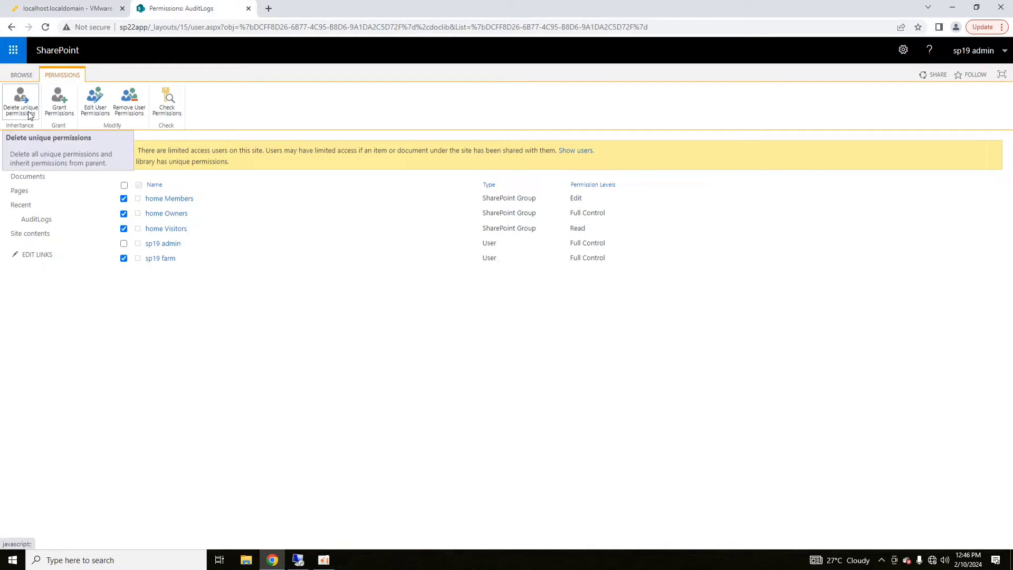
pyautogui.click(129, 100)
pyautogui.click(549, 96)
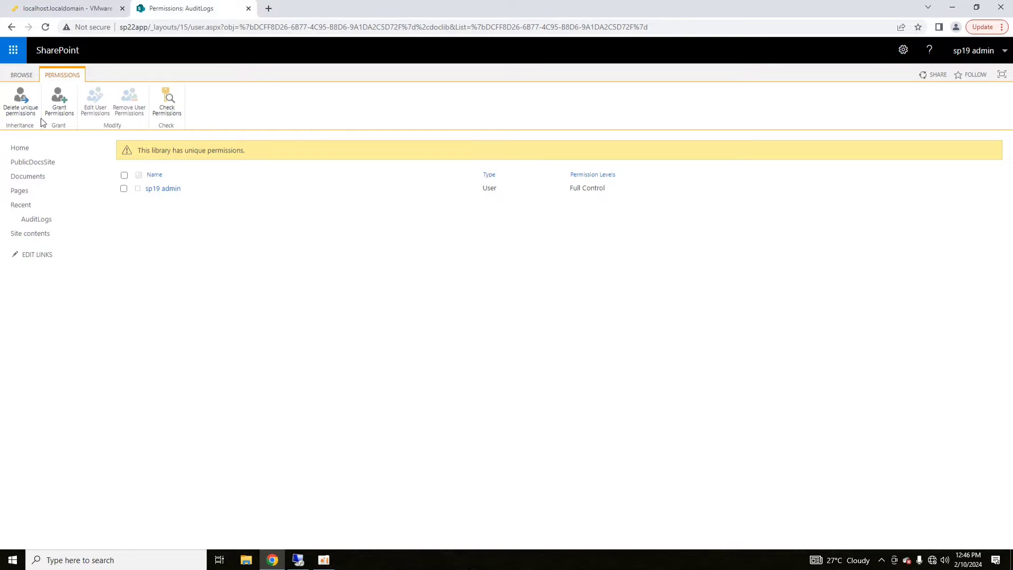
pyautogui.click(24, 149)
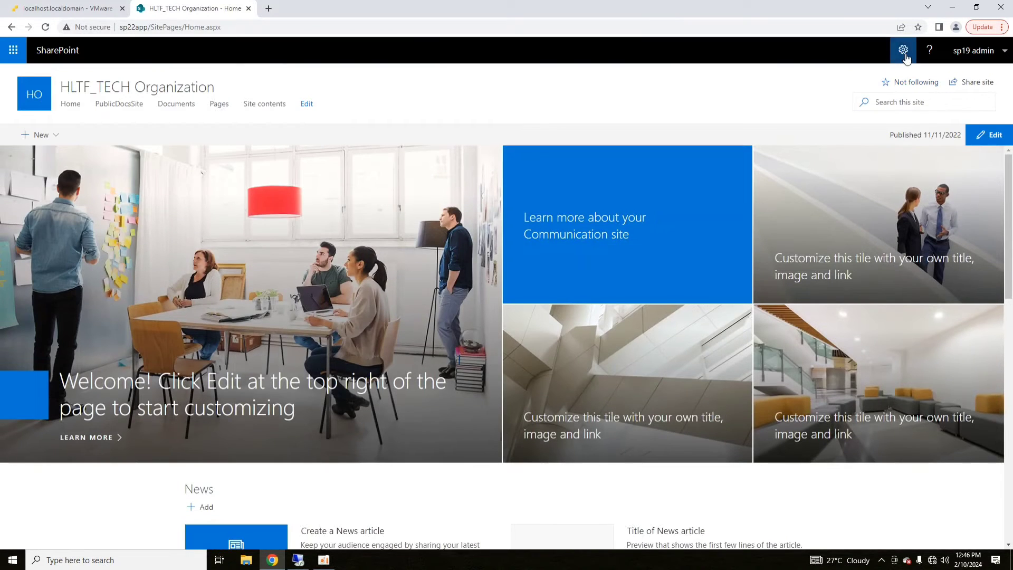
# - Go through Site information and all site settings to Site collection audit settings
pyautogui.click(903, 46)
pyautogui.click(860, 155)
pyautogui.click(875, 290)
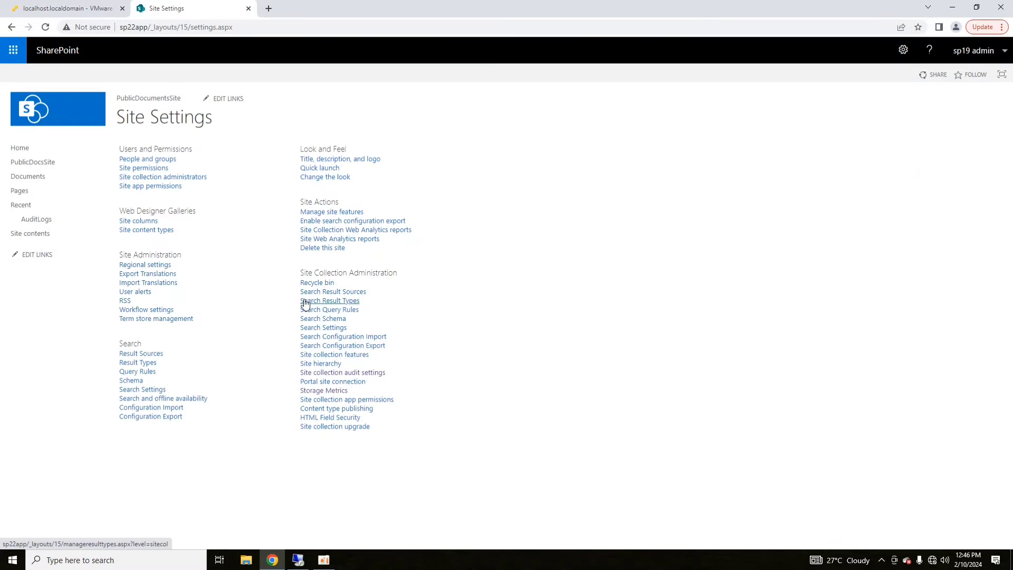
pyautogui.click(330, 374)
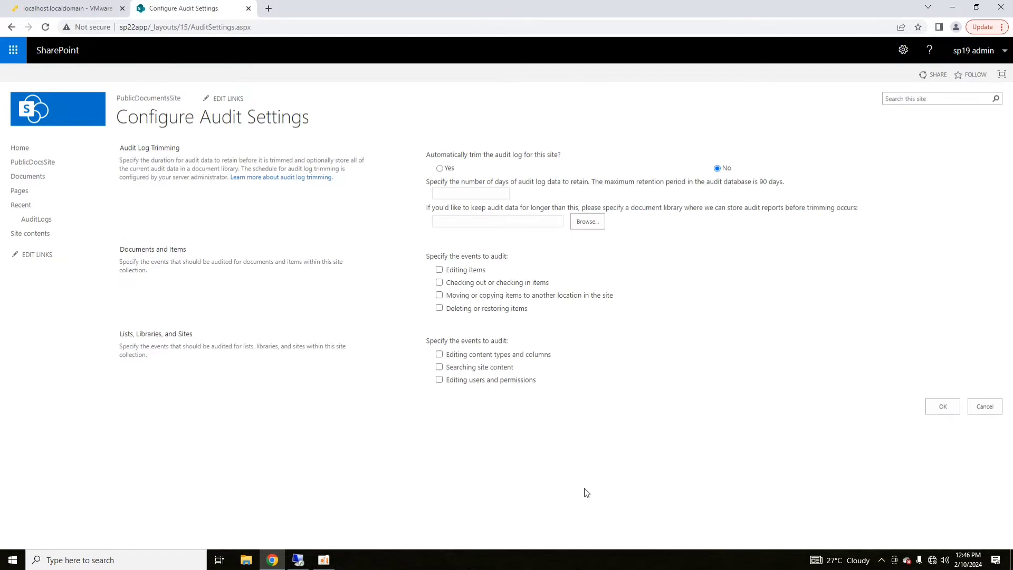
# - Turn on trimming with 10 days retained and set AuditLogs as the audit report library
pyautogui.click(439, 168)
pyautogui.click(447, 194)
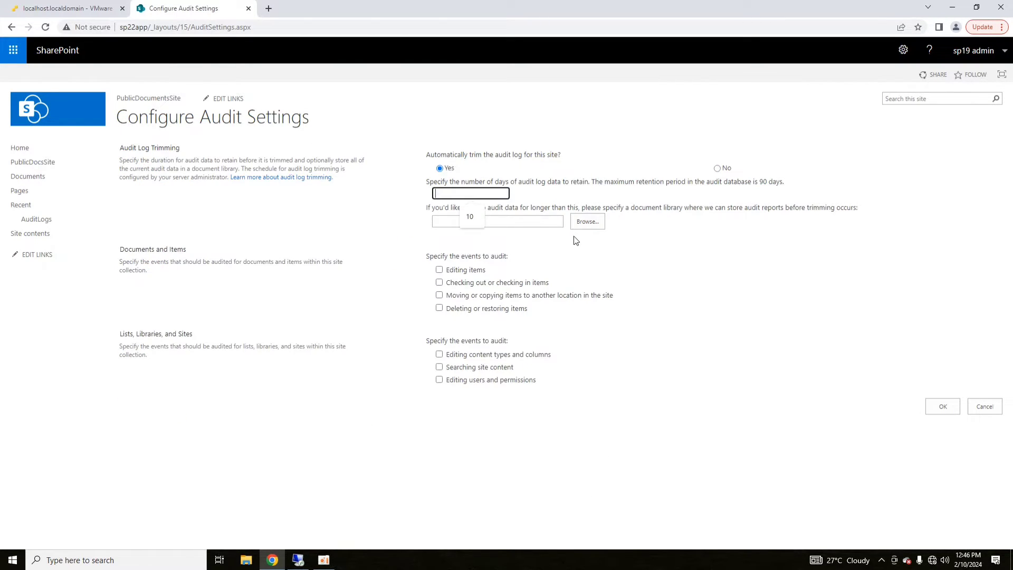
pyautogui.write('10')
pyautogui.click(585, 222)
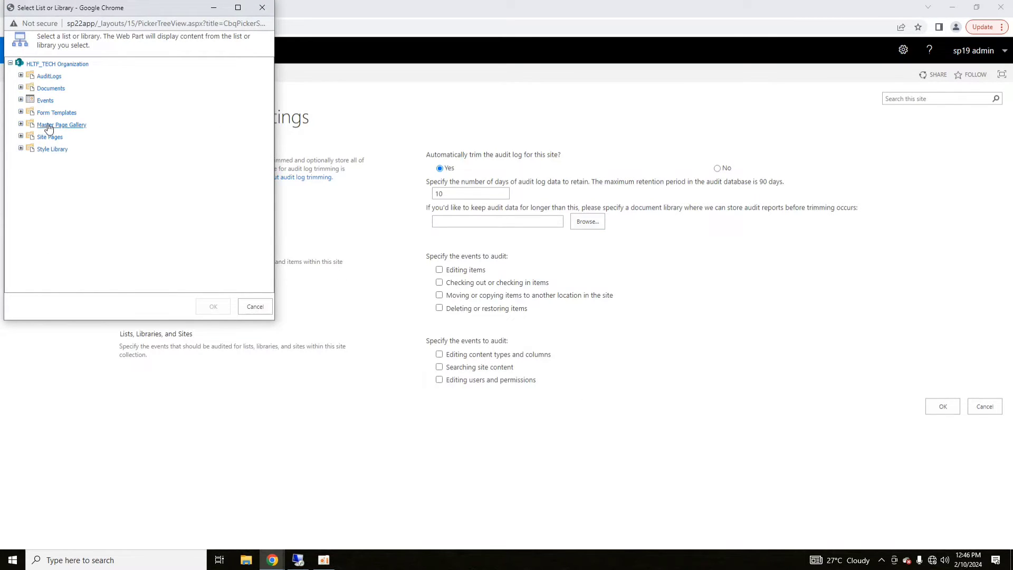
pyautogui.click(36, 72)
pyautogui.click(214, 306)
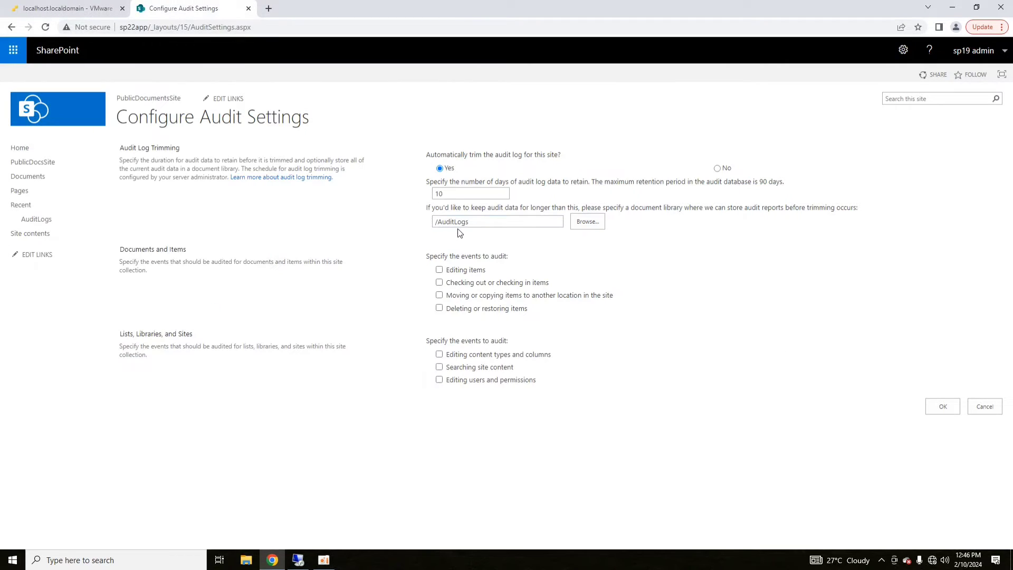
pyautogui.moveTo(480, 222); pyautogui.dragTo(432, 234)
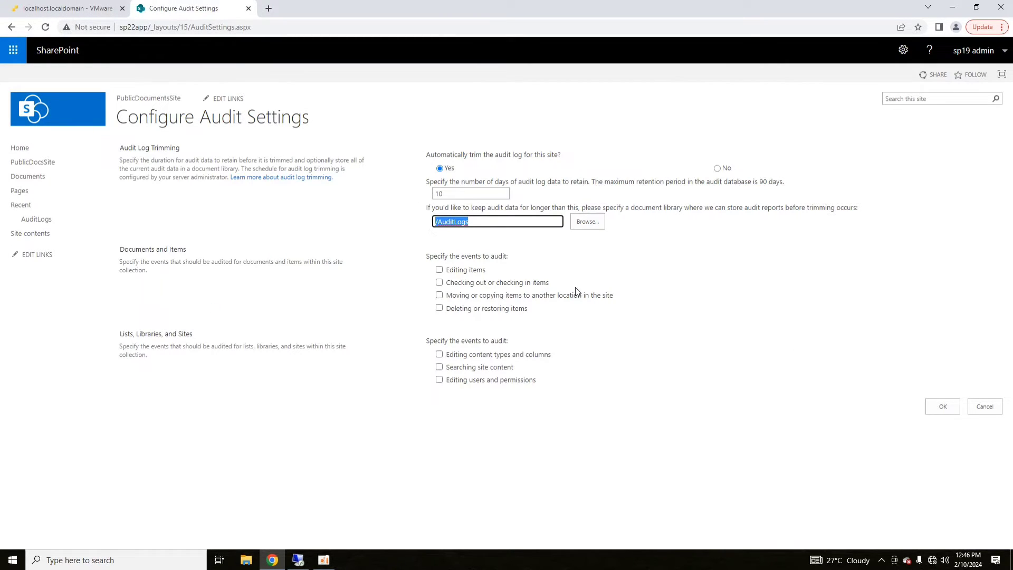
# - Audit item editing, deleting/restoring, and content type and column edits; leave searches unaudited, then save
pyautogui.click(440, 270)
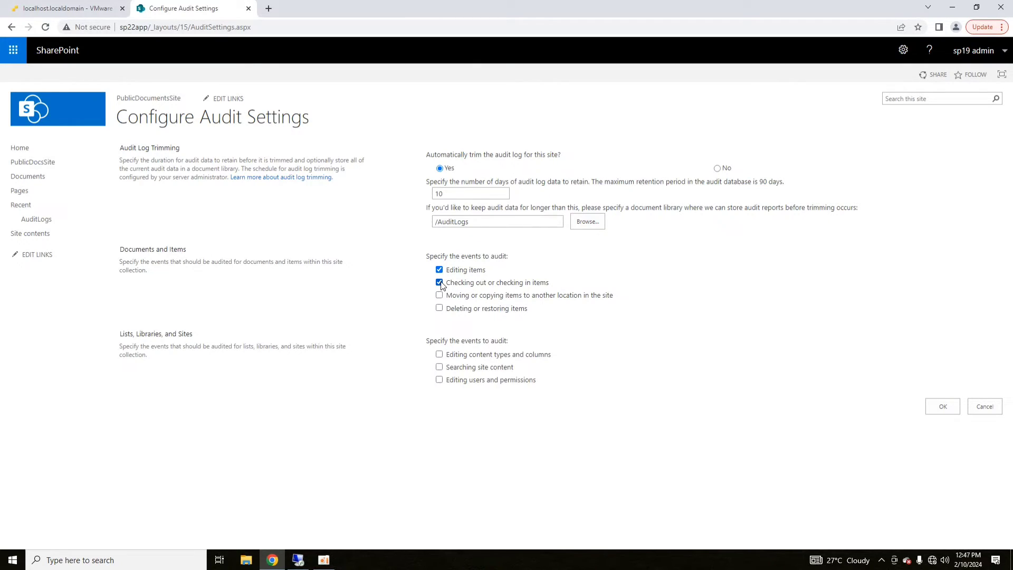
pyautogui.click(440, 307)
pyautogui.click(439, 354)
pyautogui.click(439, 366)
pyautogui.click(943, 407)
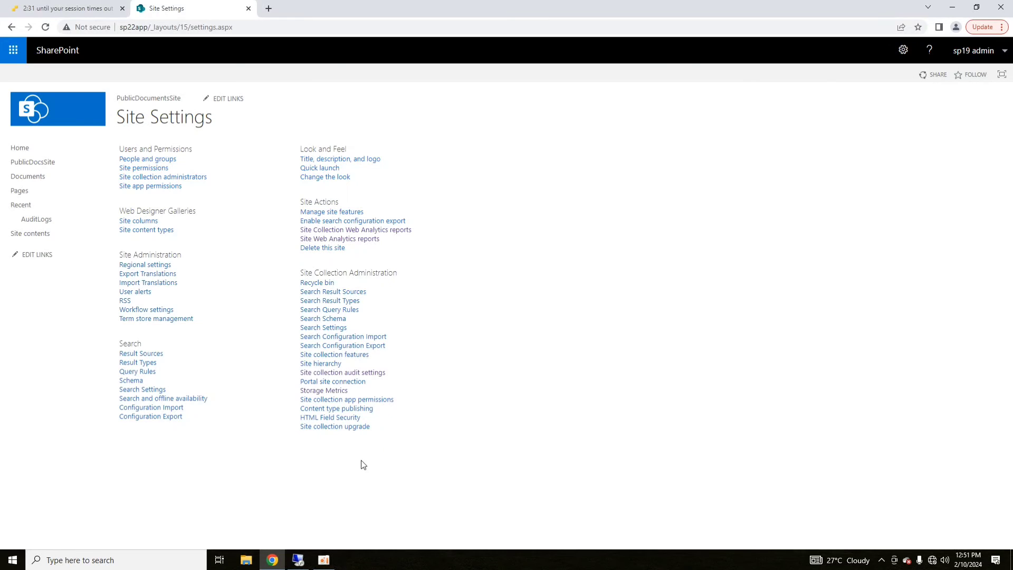
# - Open AuditLogs from the Recent list in the Quick Launch
pyautogui.click(33, 220)
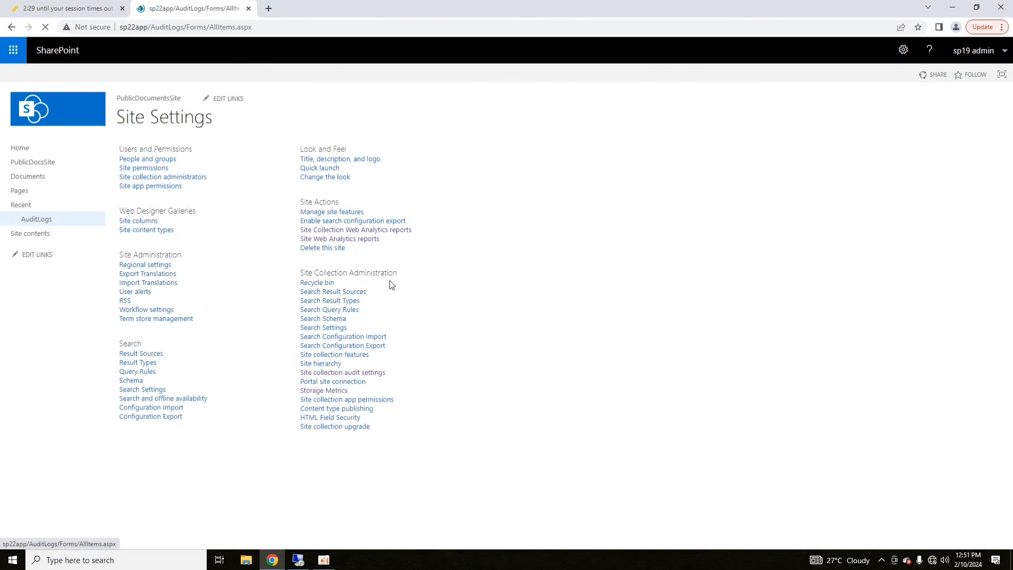